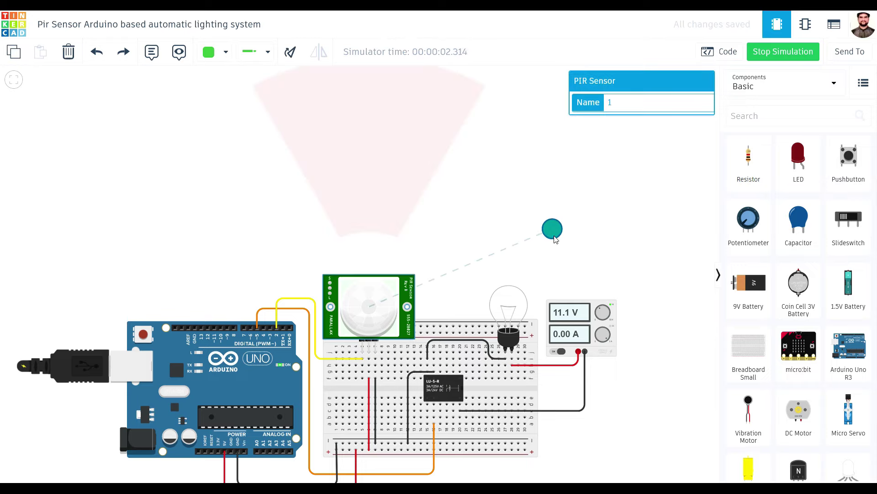
Drag the PIR sensor's motion target deep into its detection cone so the bulb lights at 225 mA
drag(545, 227, 488, 197)
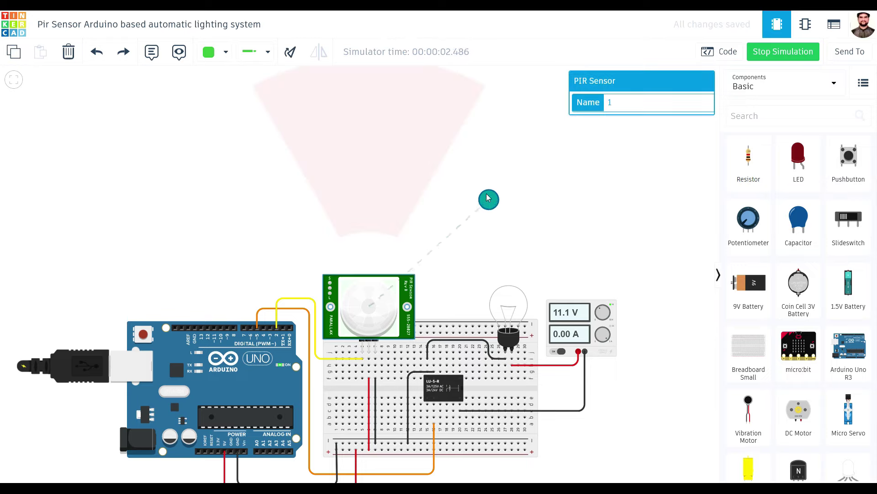
drag(486, 157, 429, 164)
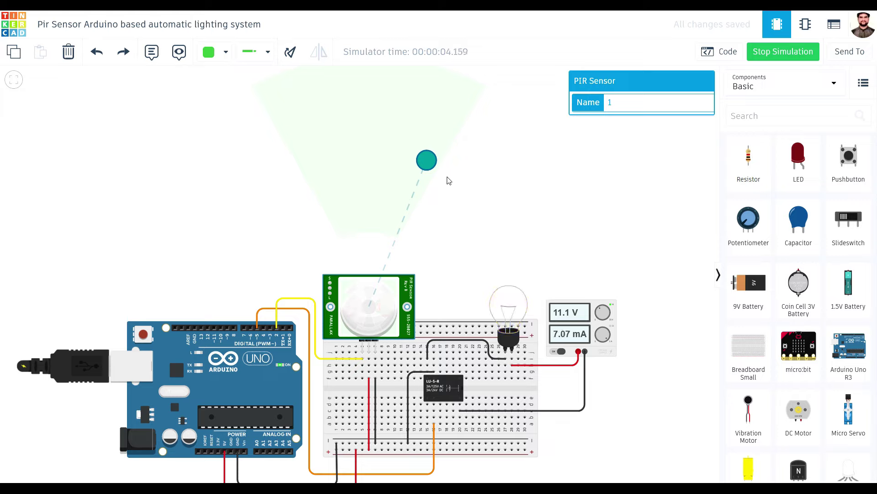
drag(429, 166, 274, 174)
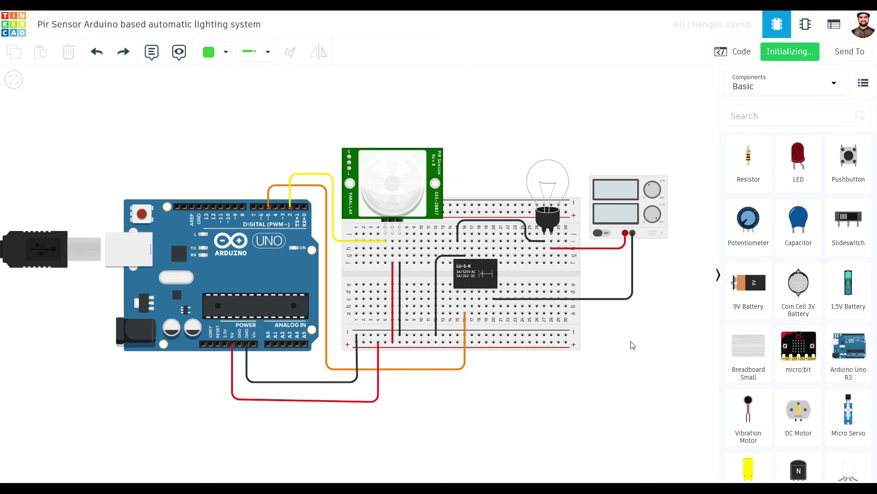
Center the circuit on the canvas and select the PIR sensor
scroll(632, 345, up, 1)
drag(614, 345, 629, 431)
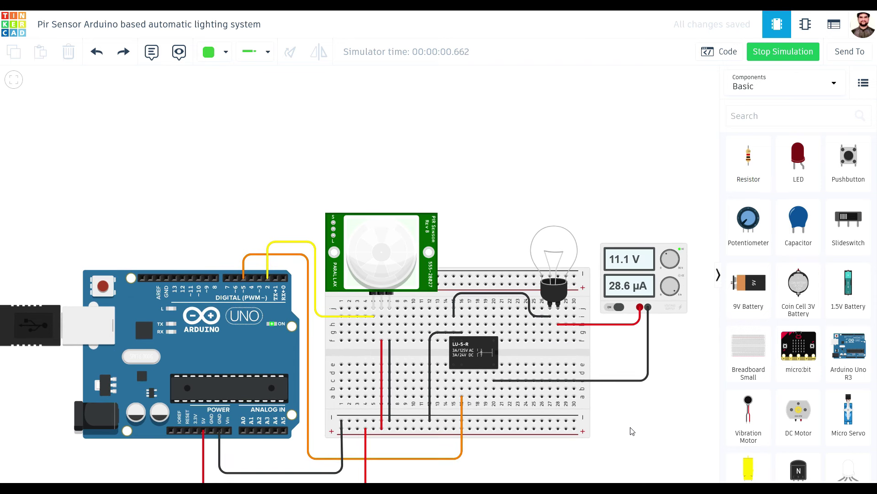
scroll(632, 431, up, 1)
drag(634, 436, 641, 452)
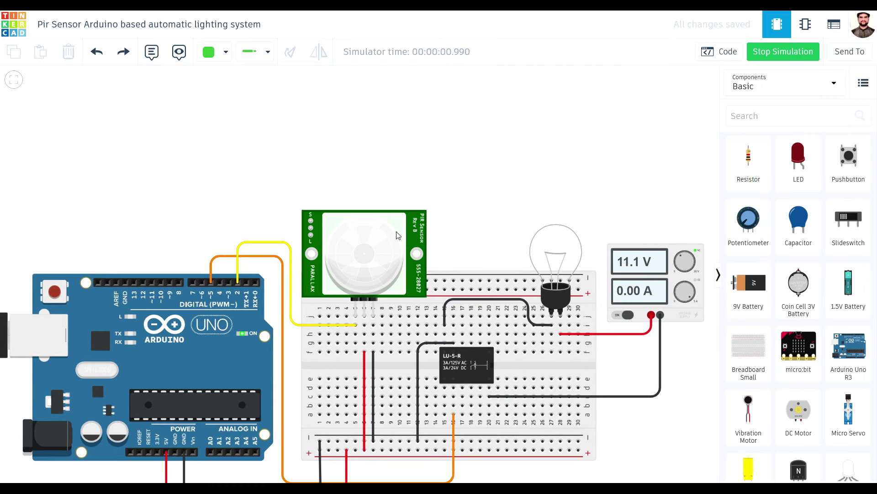
click(367, 244)
scroll(366, 244, down, 3)
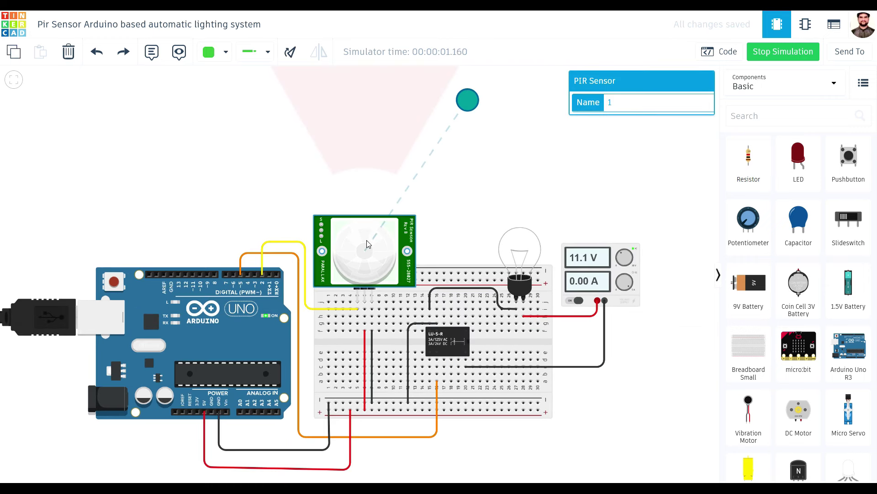
drag(523, 179, 528, 236)
click(374, 302)
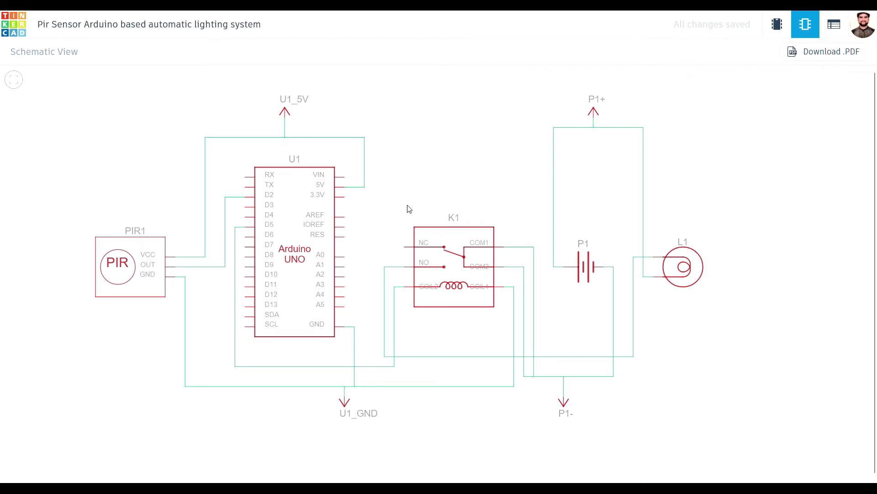
drag(416, 229, 452, 237)
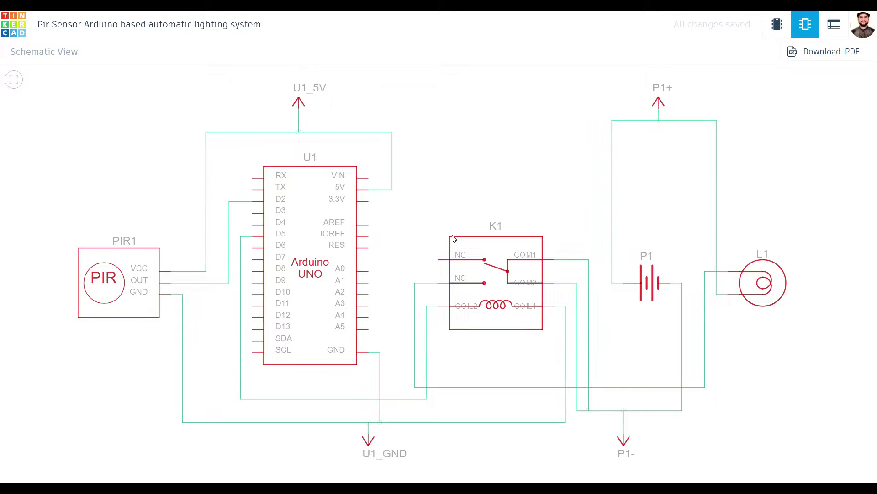
scroll(451, 240, down, 4)
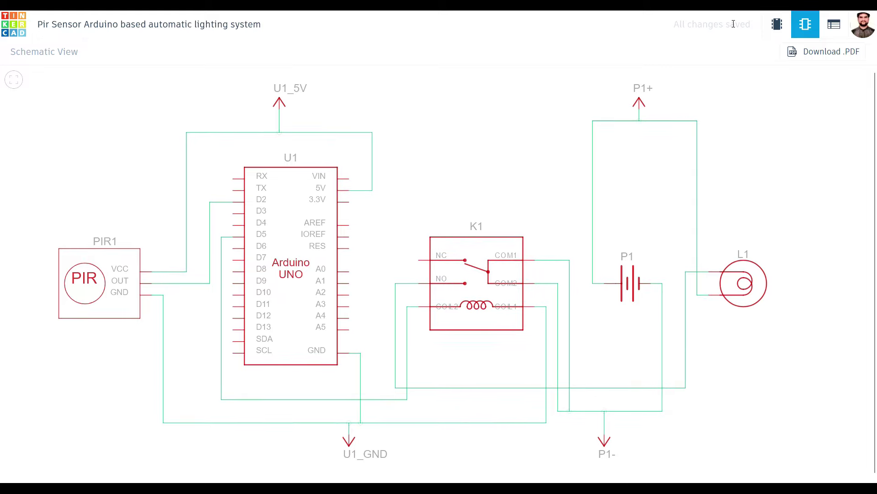
scroll(412, 222, up, 2)
drag(417, 228, 452, 238)
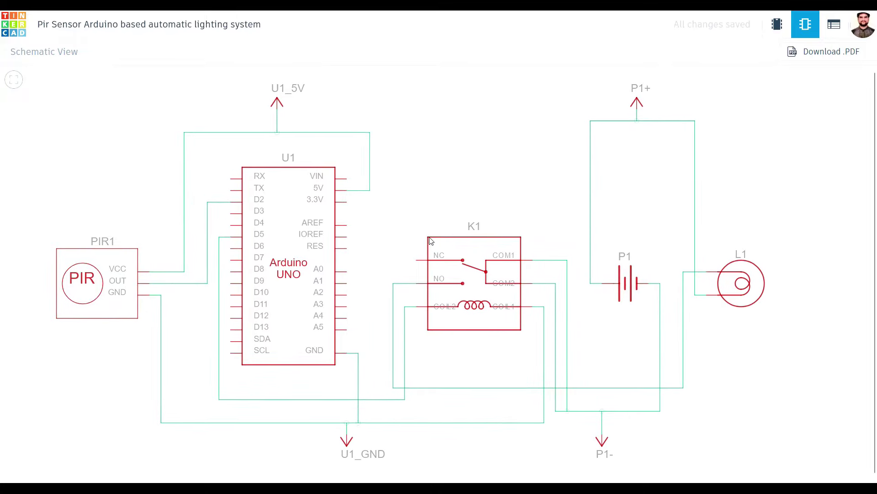
Return to the breadboard circuit view and zoom in and out over the wiring
click(777, 23)
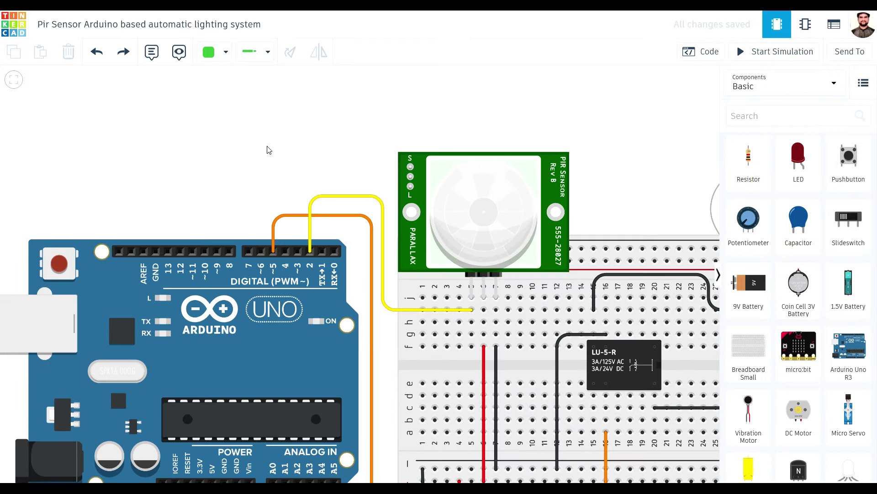
scroll(271, 150, up, 2)
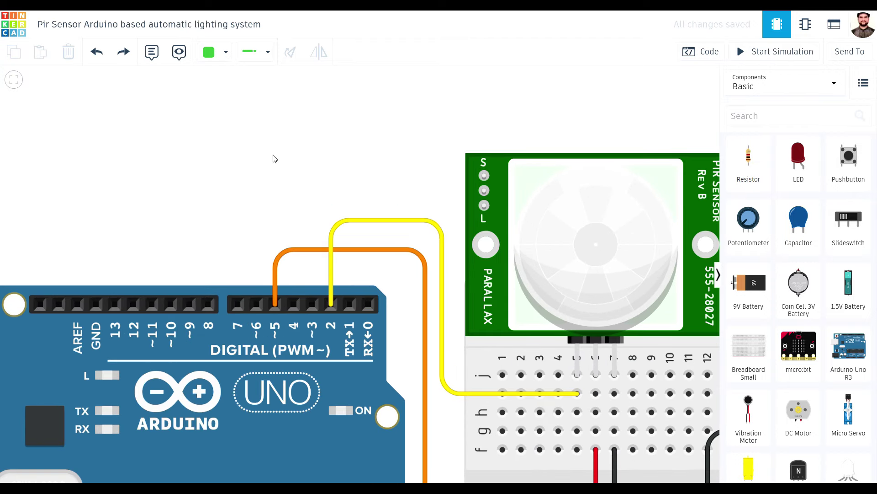
scroll(273, 157, down, 3)
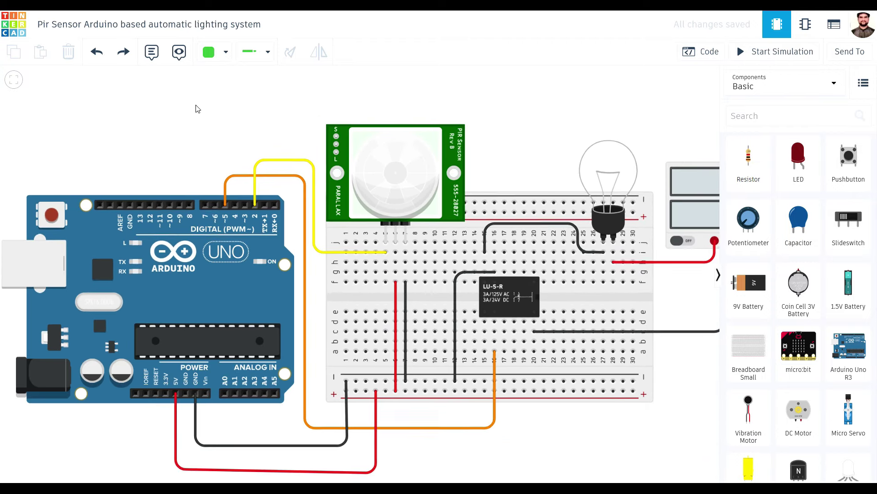
scroll(406, 397, up, 2)
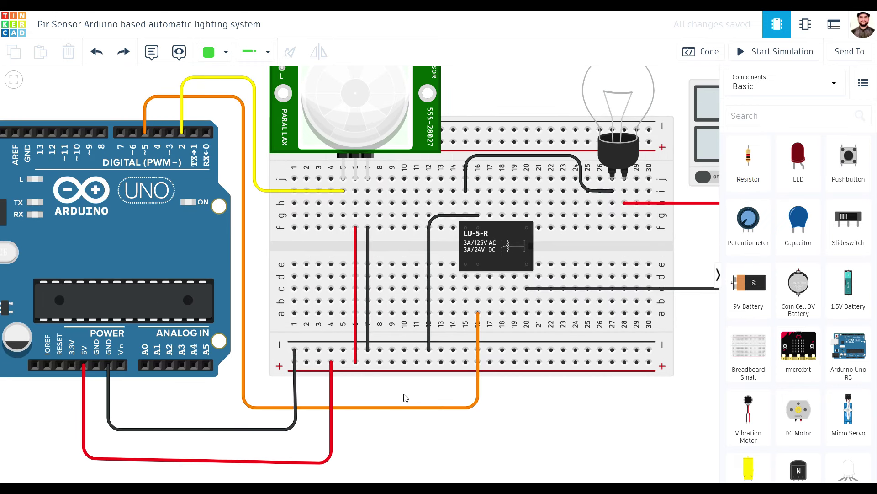
scroll(406, 397, up, 1)
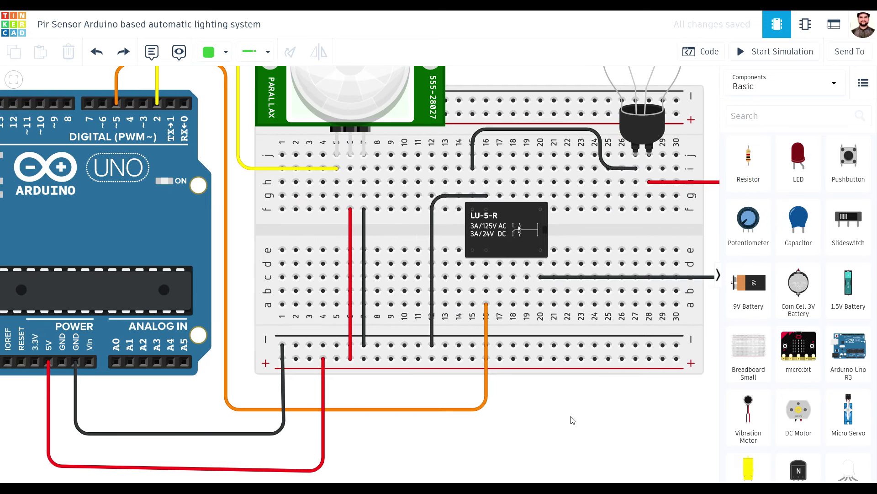
scroll(529, 431, down, 1)
scroll(476, 455, up, 1)
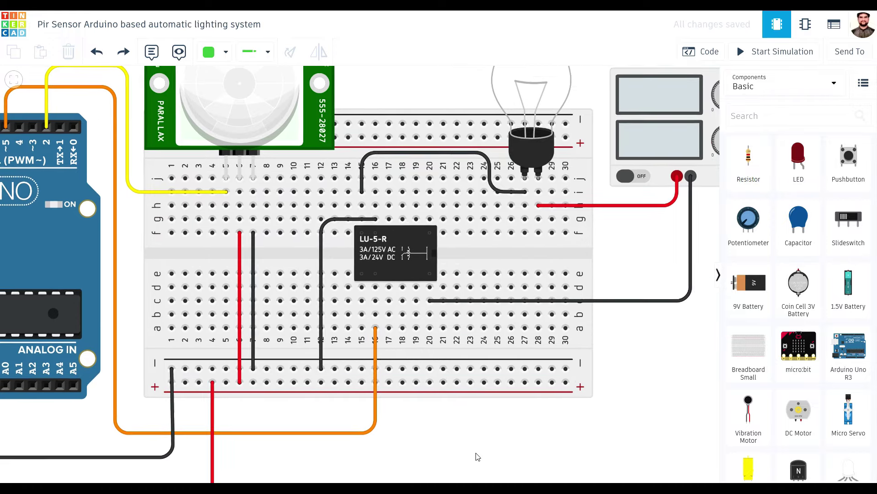
scroll(597, 439, up, 1)
scroll(582, 449, down, 1)
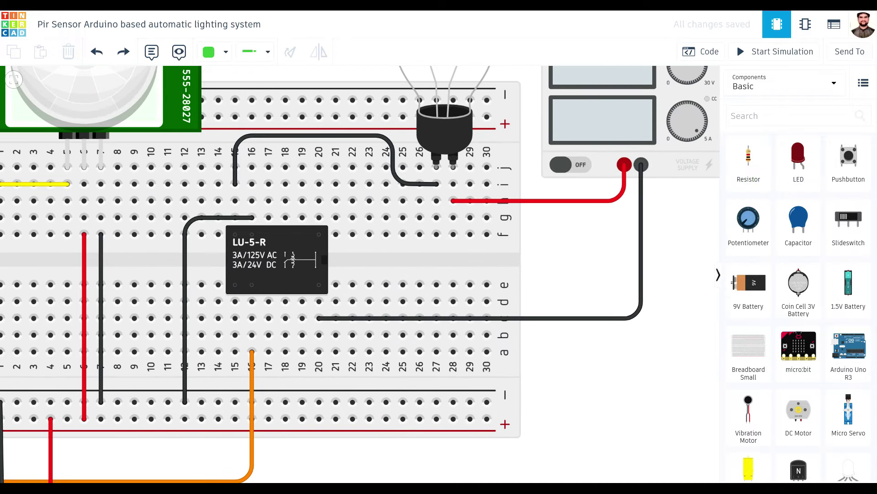
scroll(578, 450, up, 1)
Frame the whole circuit, including the PIR sensor, in the view
drag(572, 479, 646, 448)
scroll(616, 417, down, 1)
scroll(611, 414, down, 2)
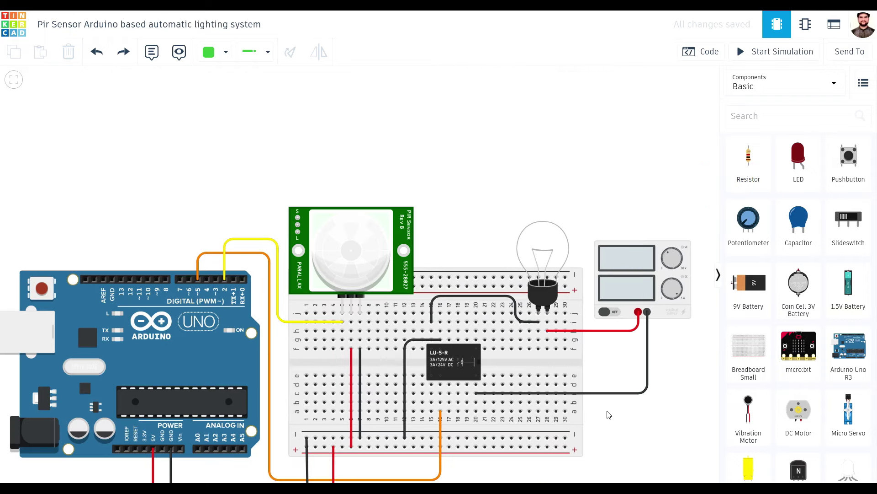
scroll(594, 408, up, 1)
scroll(619, 426, down, 1)
drag(619, 425, 612, 328)
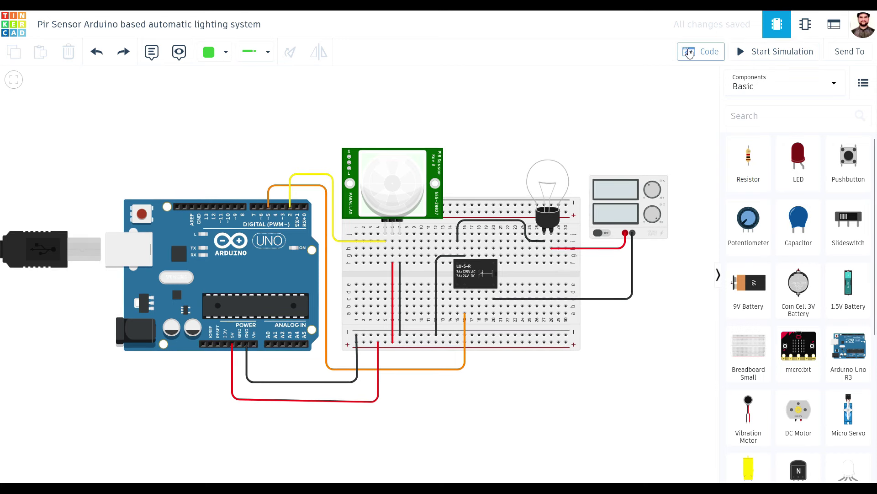
click(690, 53)
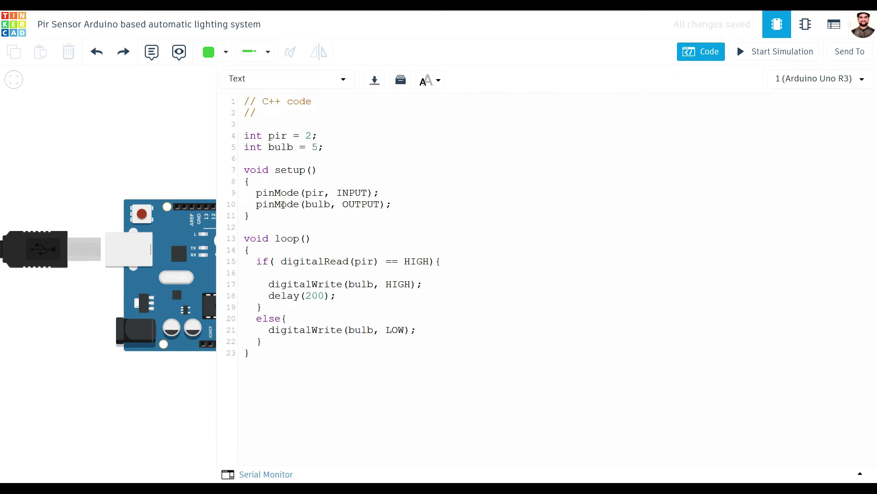
click(685, 52)
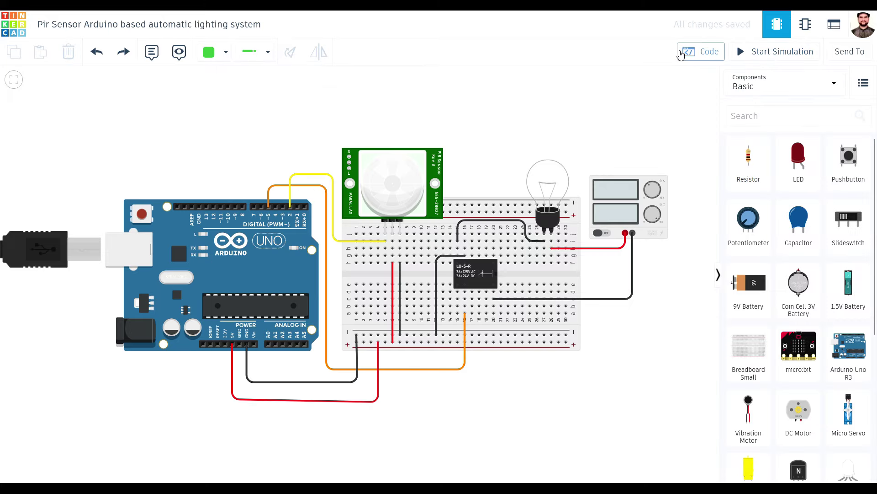
click(690, 53)
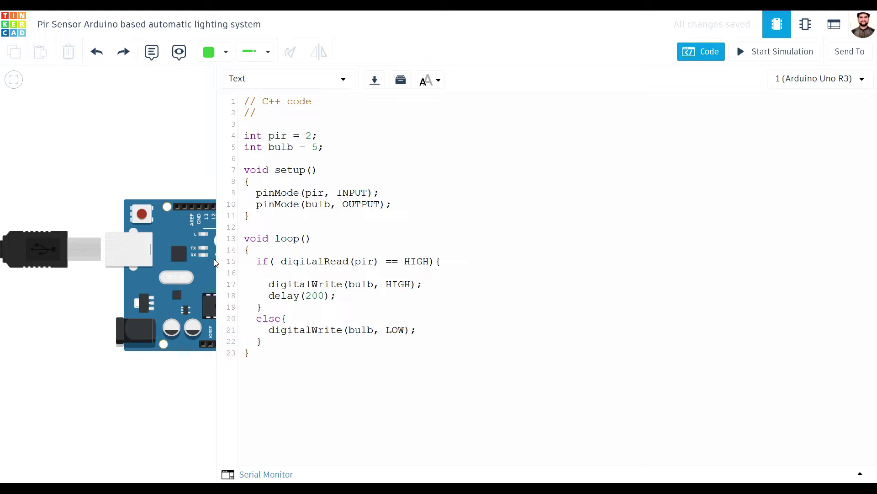
drag(217, 259, 195, 258)
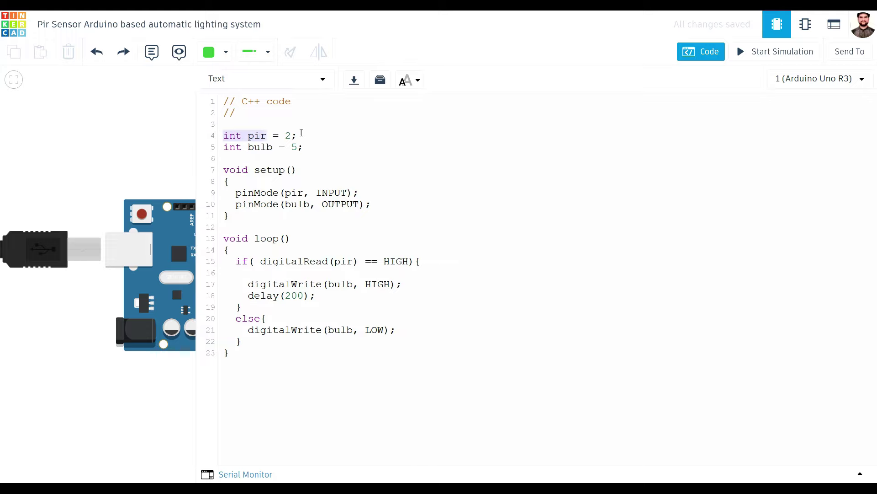
drag(226, 149, 327, 145)
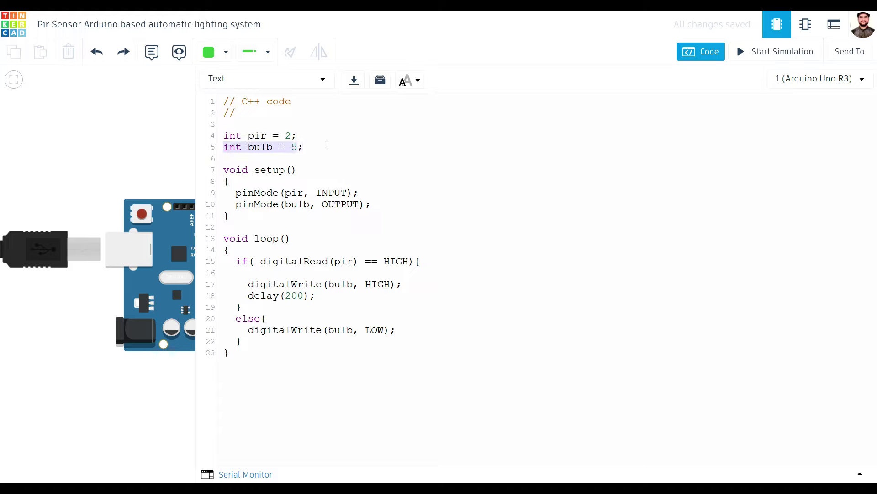
drag(226, 170, 266, 222)
click(323, 243)
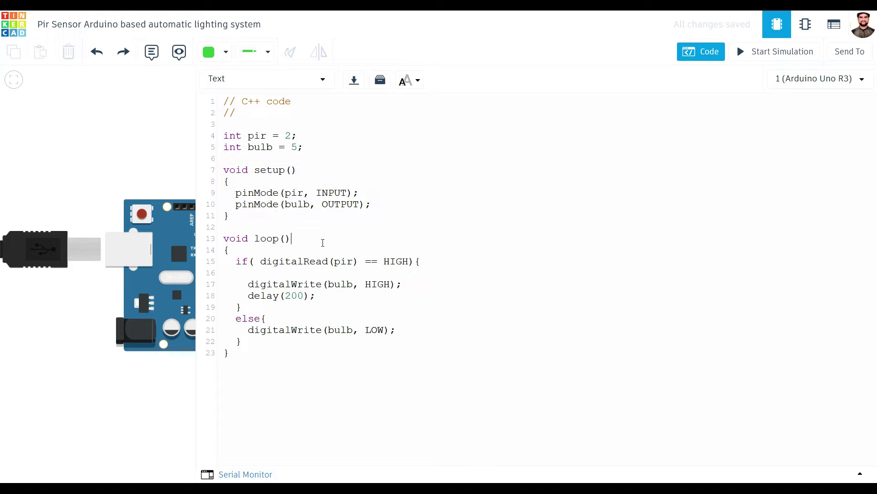
drag(224, 237, 259, 361)
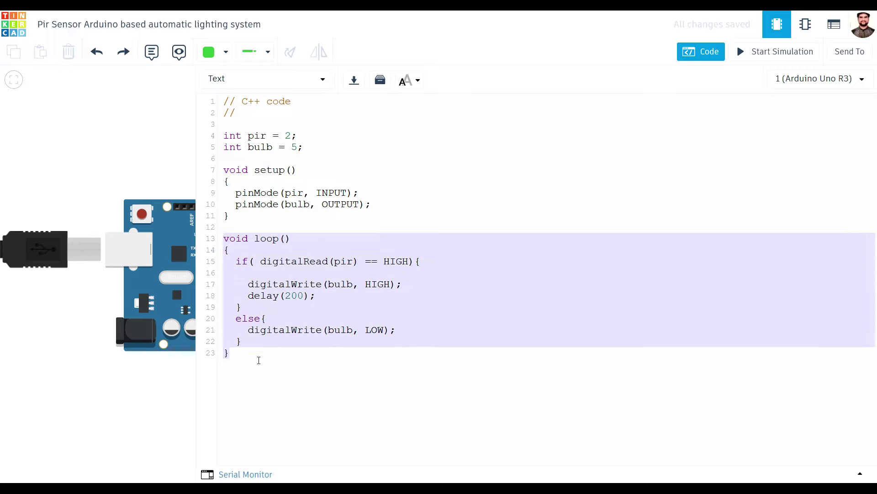
click(368, 402)
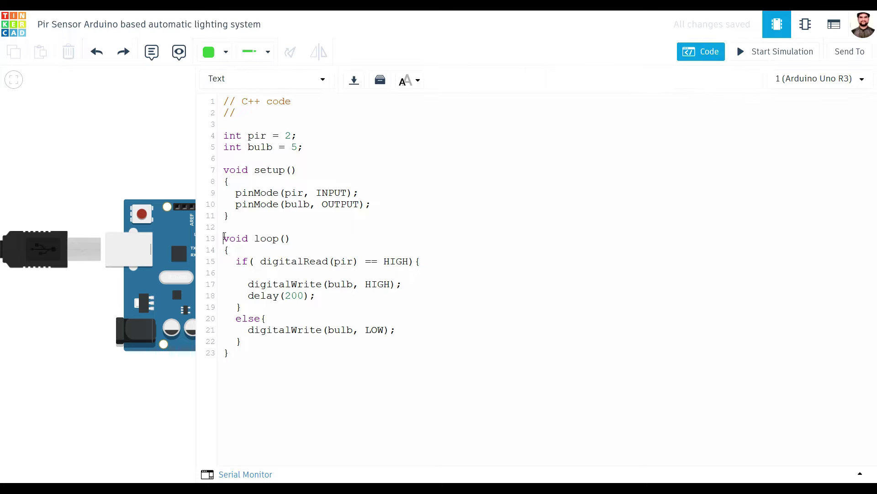
drag(224, 236, 260, 355)
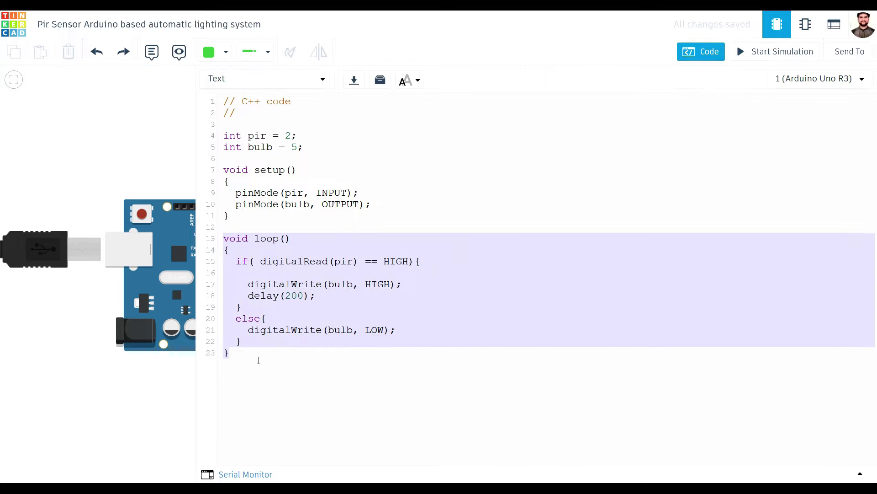
click(369, 402)
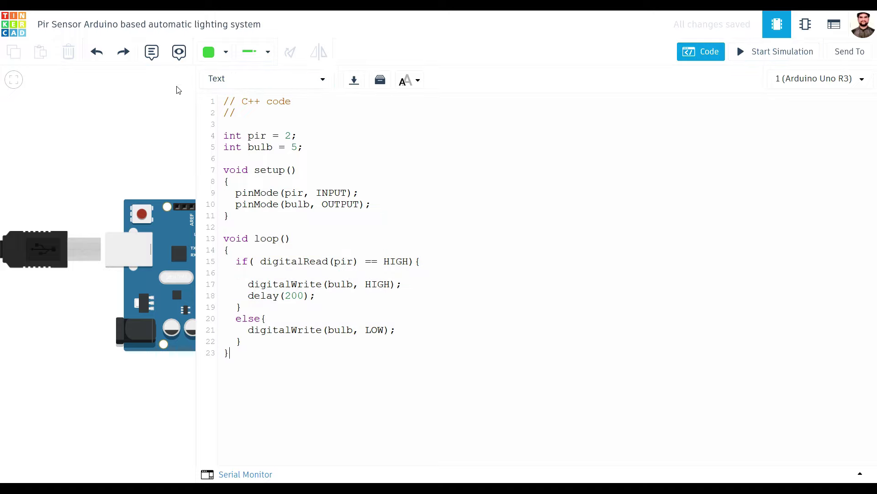
click(707, 47)
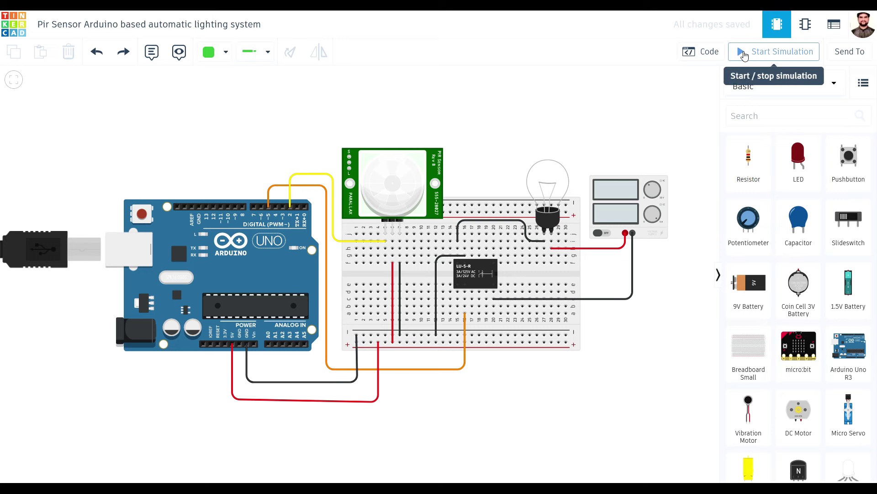
Start the simulation, select the PIR sensor and move its target into the detection cone
click(746, 54)
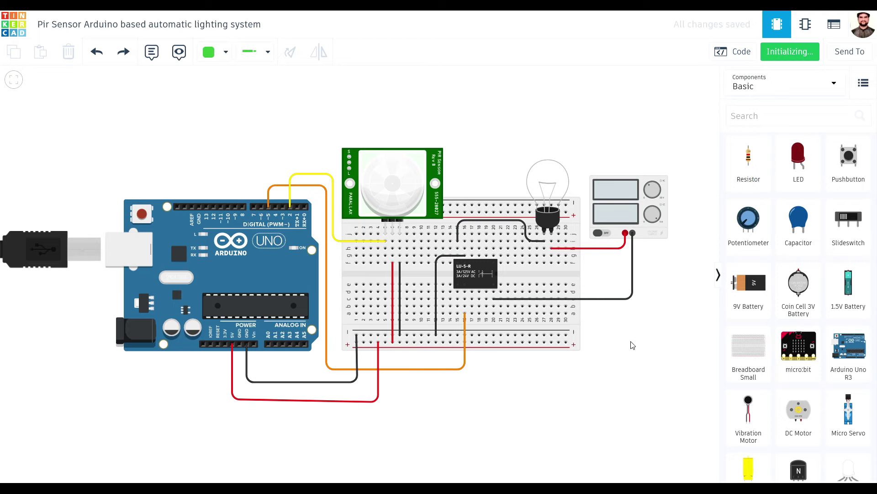
scroll(622, 346, up, 2)
drag(613, 347, 629, 430)
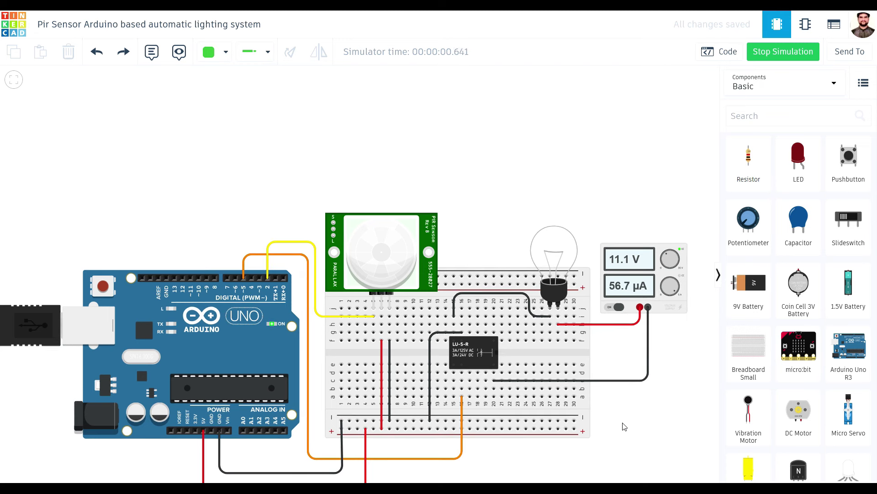
scroll(630, 431, up, 1)
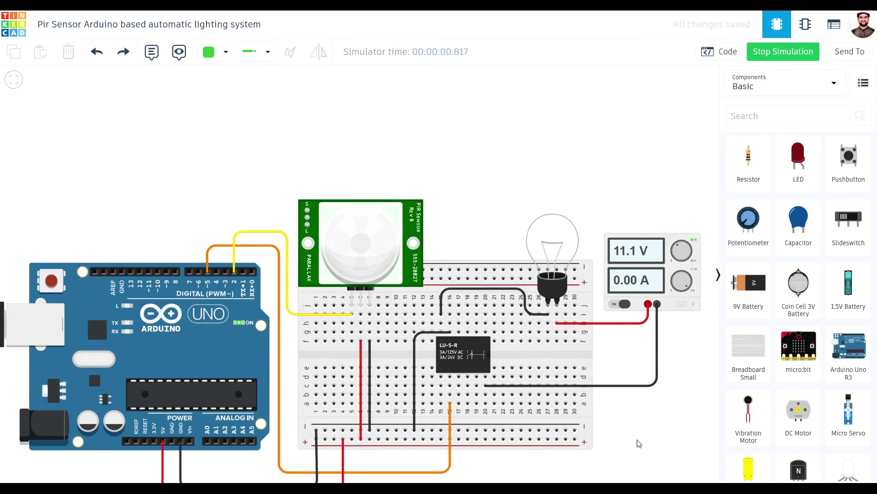
click(354, 233)
drag(487, 157, 428, 162)
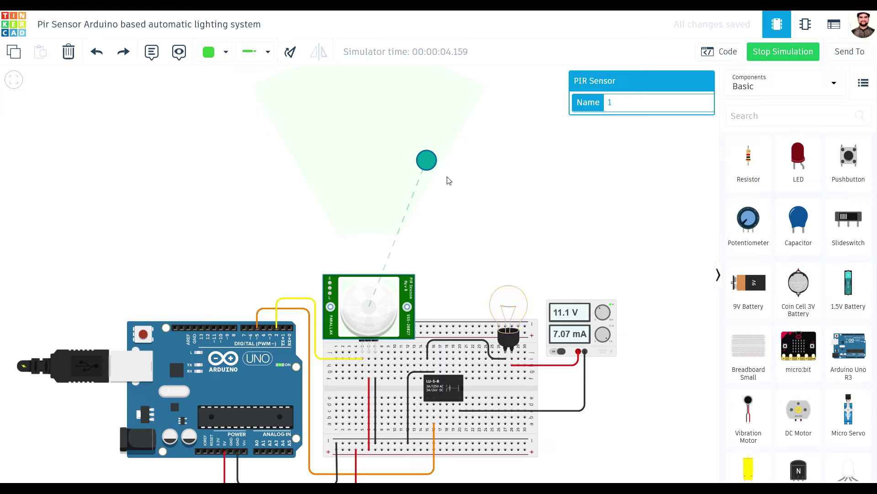
Move the motion target across the cone and back out until the bulb lights at 231 mA
drag(429, 167, 275, 174)
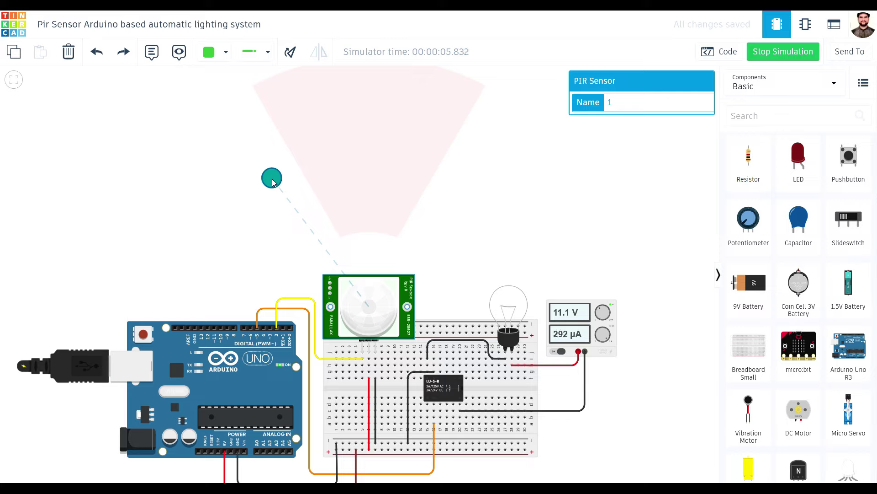
drag(274, 182, 241, 116)
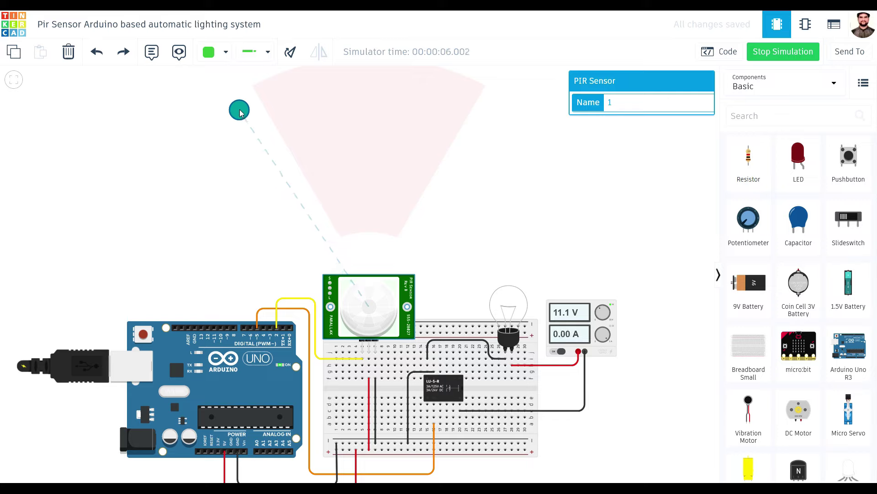
drag(252, 103, 536, 209)
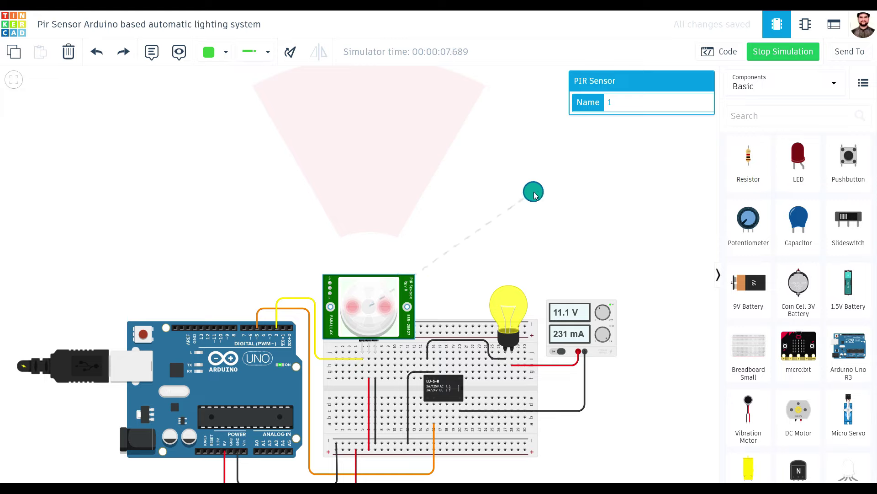